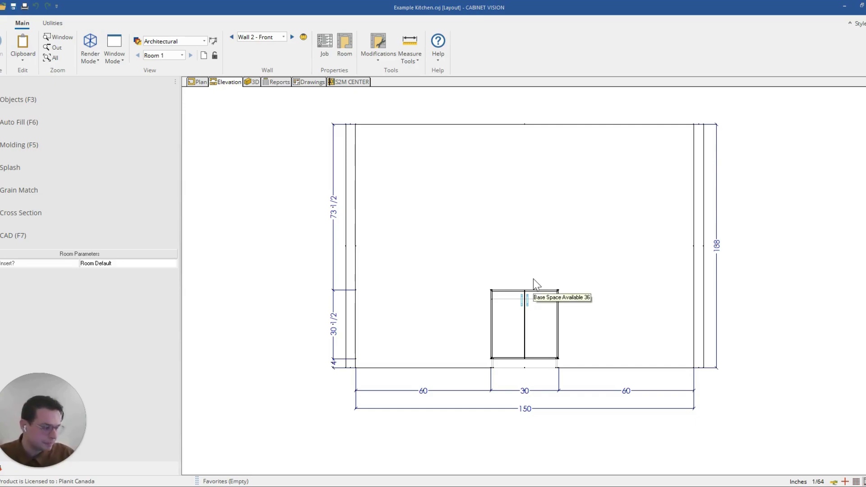
Select the toe kick and check the Front Toe and Side Toe rows in S2M Center
{"action": "left_click", "coordinate": [533, 316]}
{"action": "left_click", "coordinate": [527, 363]}
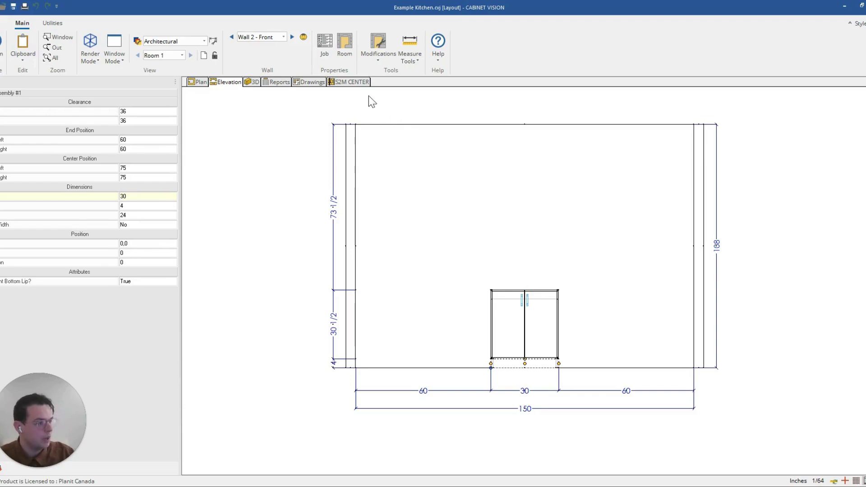
{"action": "left_click", "coordinate": [359, 82]}
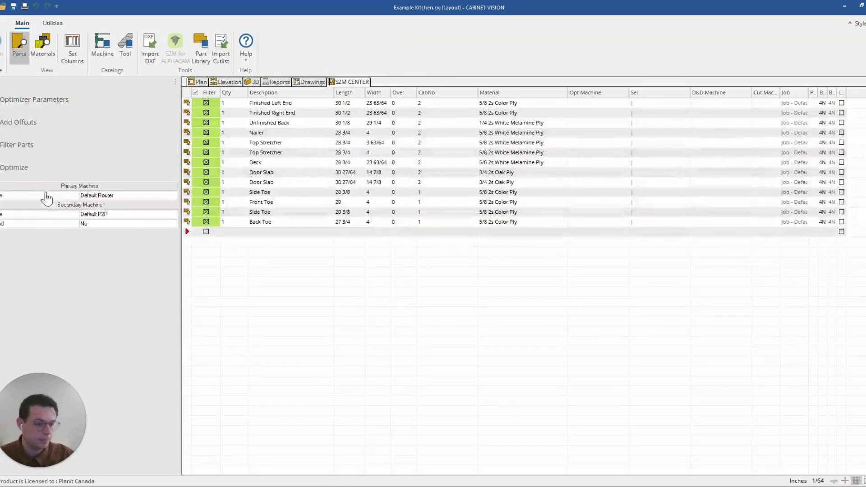
{"action": "left_click", "coordinate": [186, 203]}
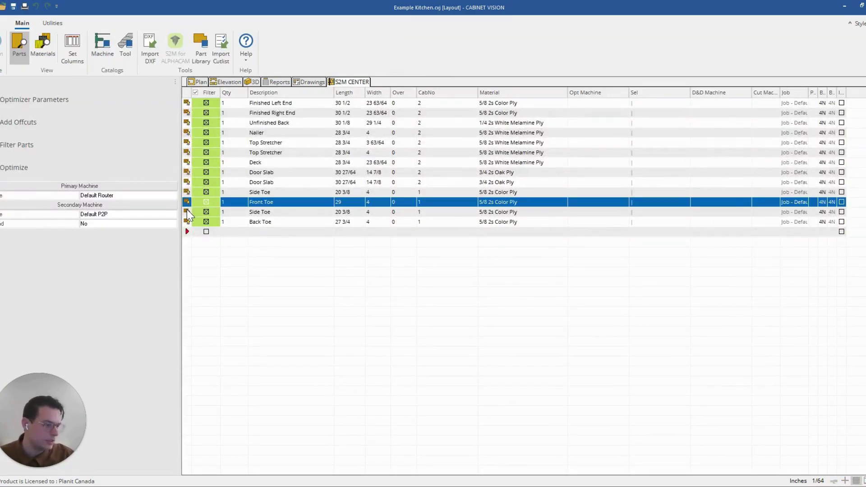
{"action": "left_click", "coordinate": [188, 193]}
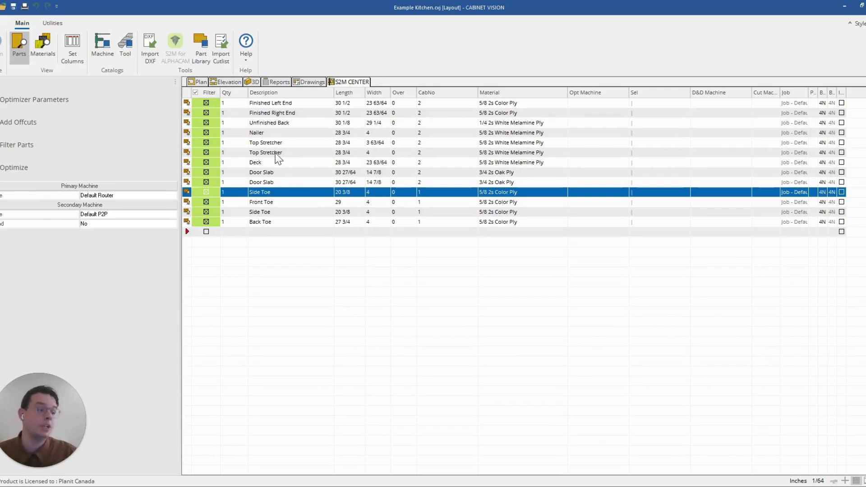
Add a _NOCNC parameter with value 1 to the toe assembly's properties and confirm
{"action": "left_click", "coordinate": [234, 83]}
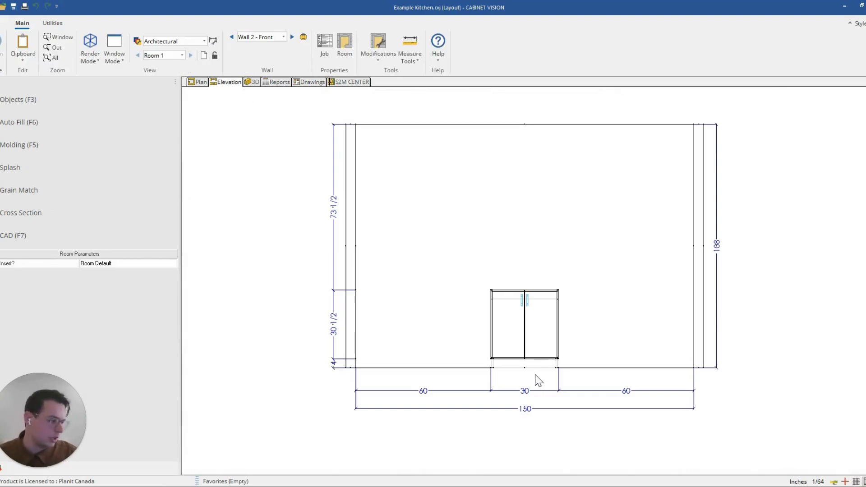
{"action": "left_click", "coordinate": [531, 362]}
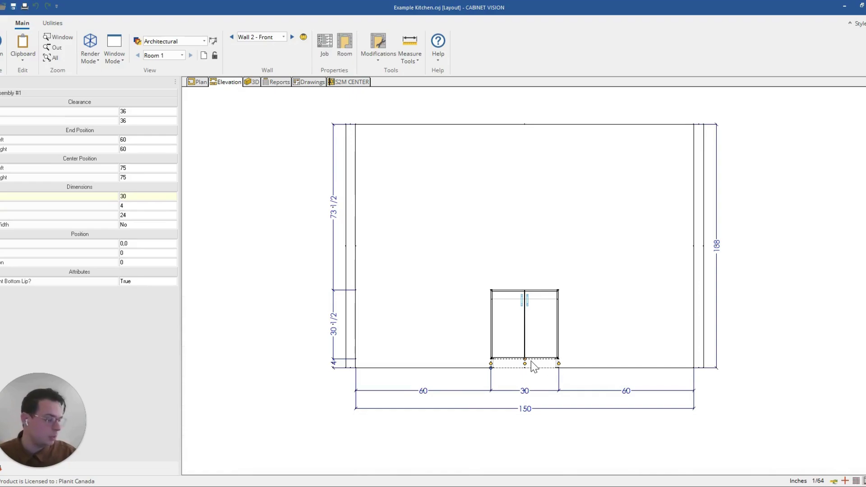
{"action": "right_click", "coordinate": [532, 362]}
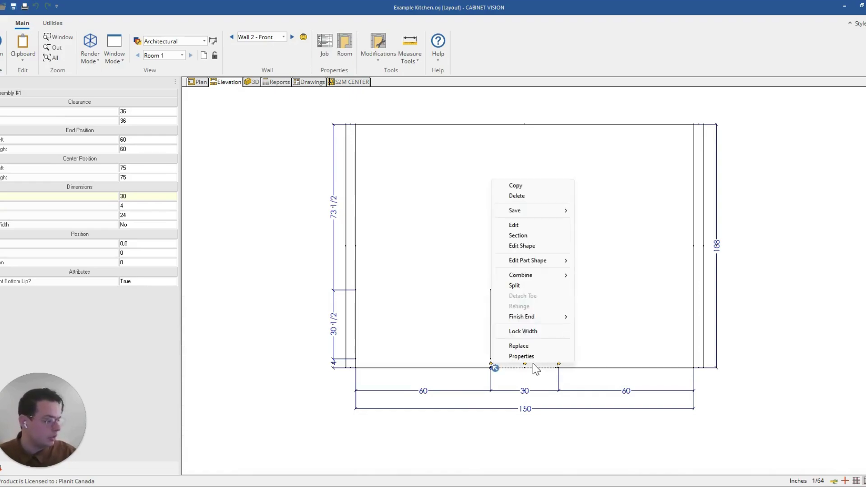
{"action": "left_click", "coordinate": [534, 361]}
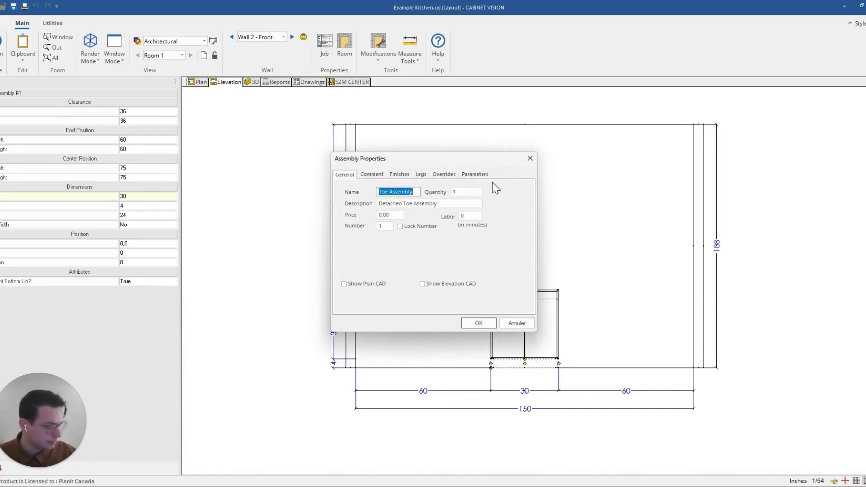
{"action": "left_click", "coordinate": [486, 172]}
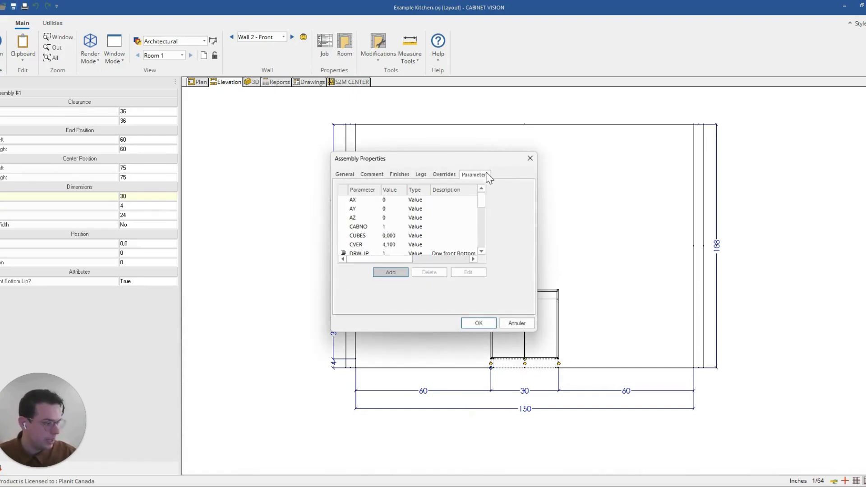
{"action": "left_click", "coordinate": [398, 270]}
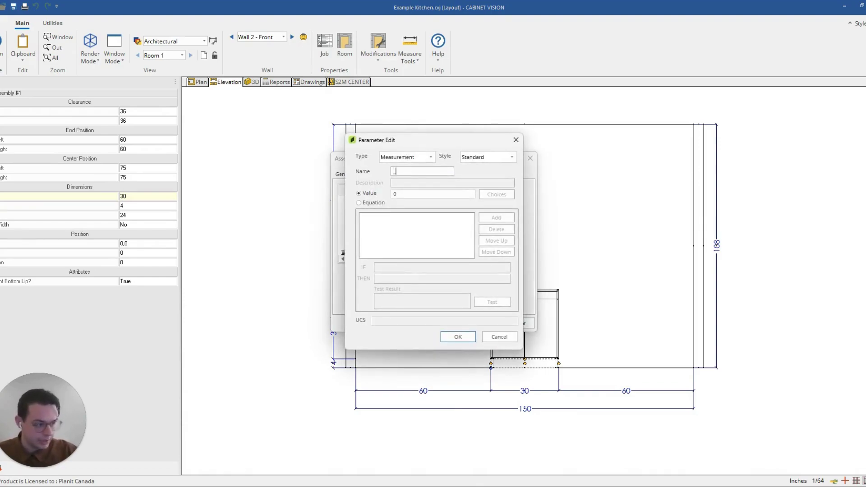
{"action": "type", "text": "NOCNC"}
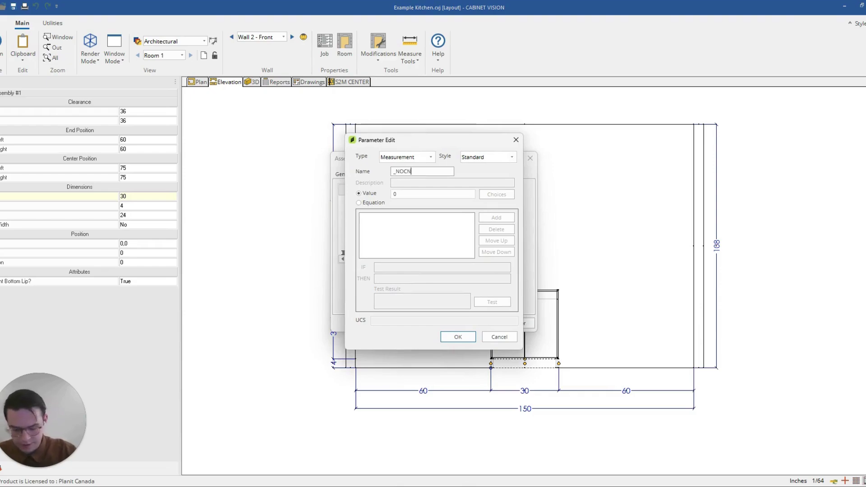
{"action": "left_click", "coordinate": [408, 194]}
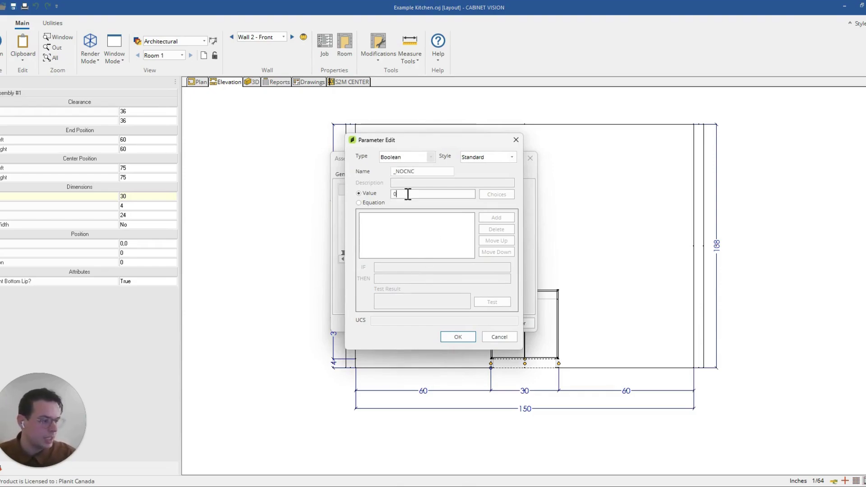
{"action": "type", "text": "1"}
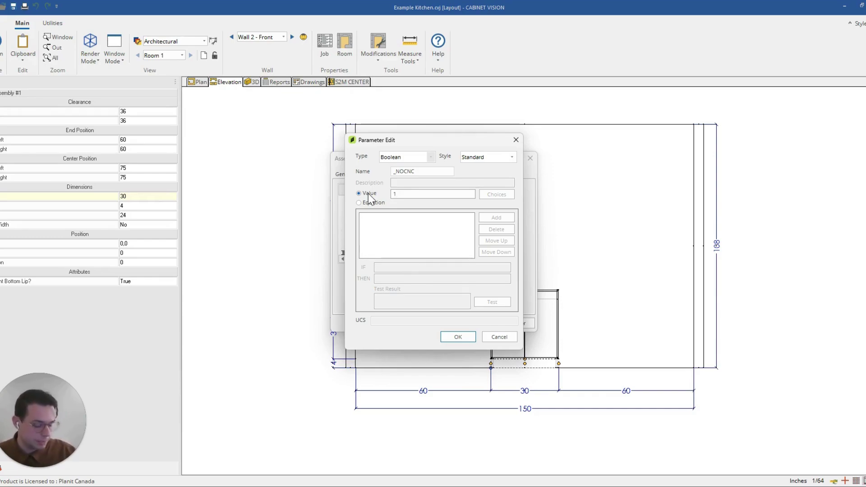
{"action": "left_click", "coordinate": [429, 171]}
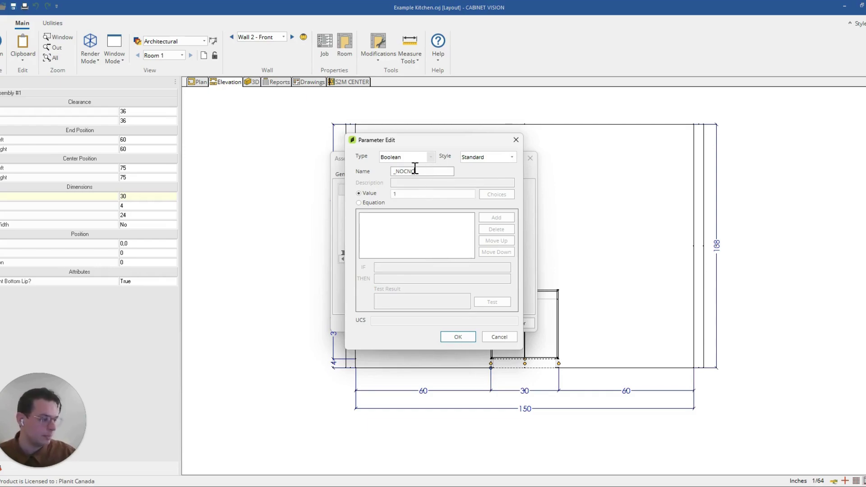
{"action": "left_click", "coordinate": [451, 336]}
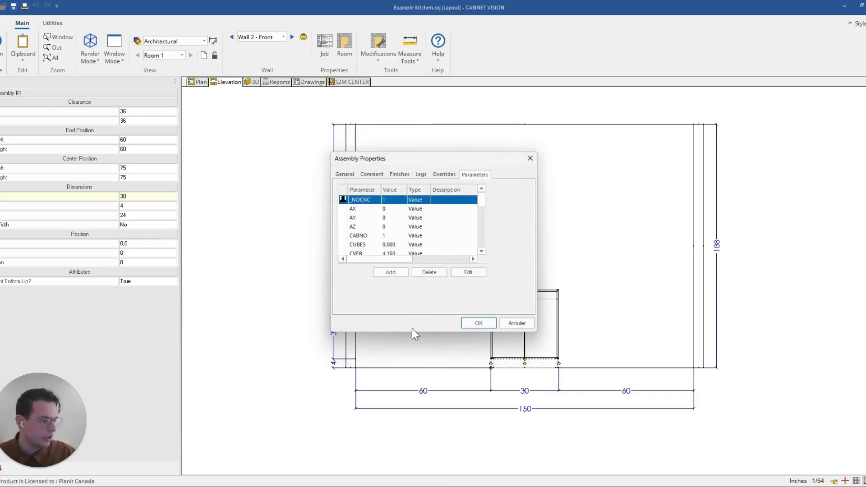
{"action": "left_click", "coordinate": [478, 322]}
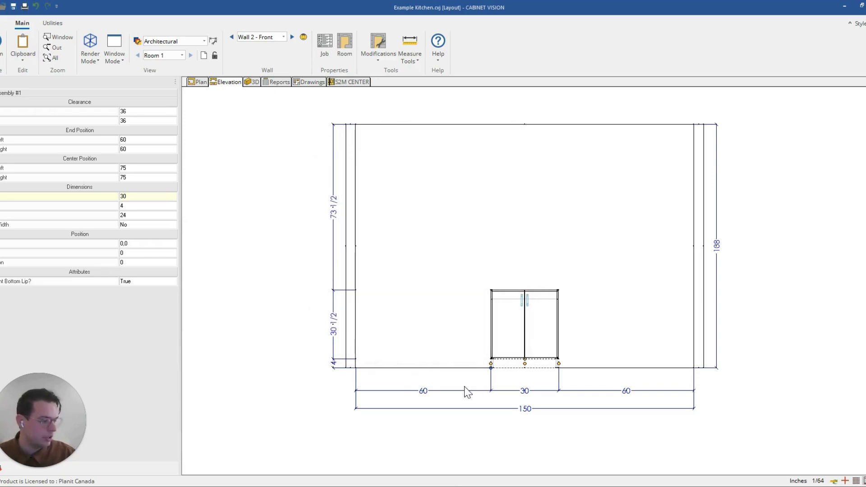
Verify the toe parts are gone from S2M Center, then reselect the door cabinet in elevation
{"action": "left_click", "coordinate": [352, 82]}
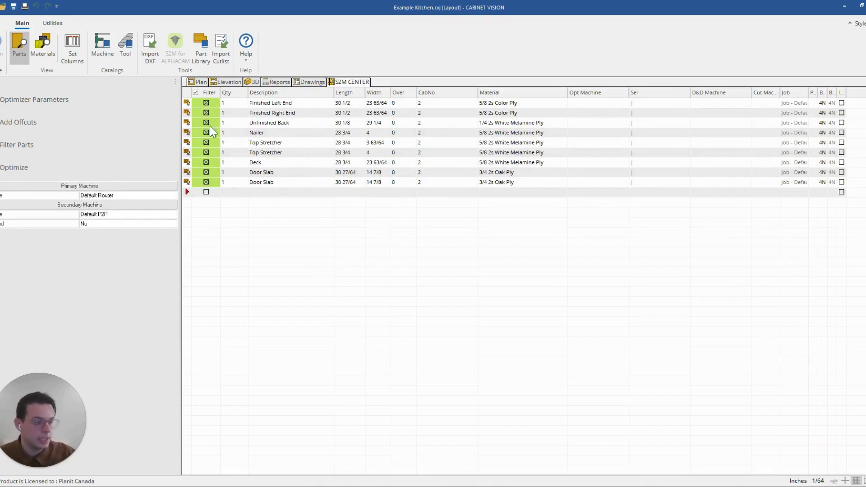
{"action": "left_click", "coordinate": [227, 81]}
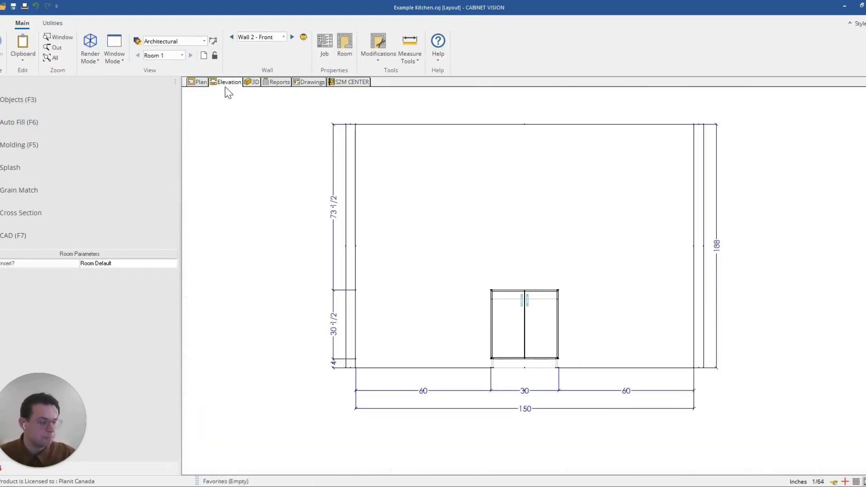
{"action": "left_click", "coordinate": [533, 335]}
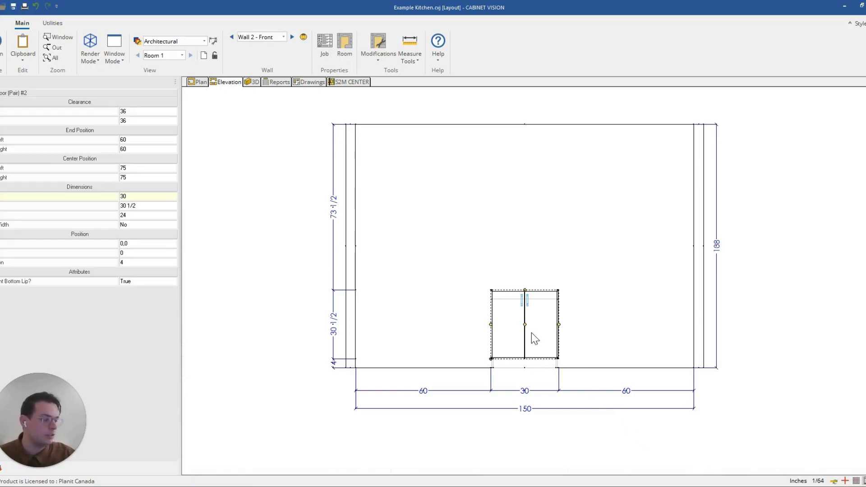
Give the cabinet's right finished end part a Boolean _NOCNC parameter with value 1
{"action": "double_click", "coordinate": [532, 338]}
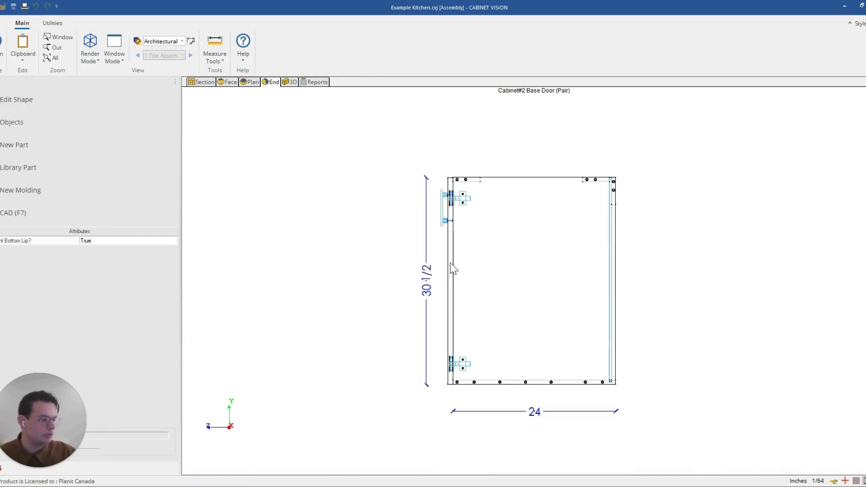
{"action": "left_click", "coordinate": [500, 264]}
{"action": "left_click", "coordinate": [500, 273]}
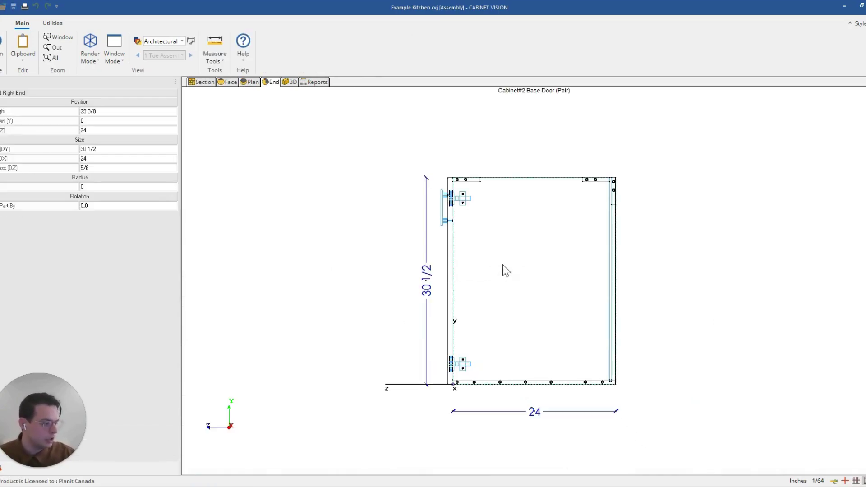
{"action": "right_click", "coordinate": [473, 258]}
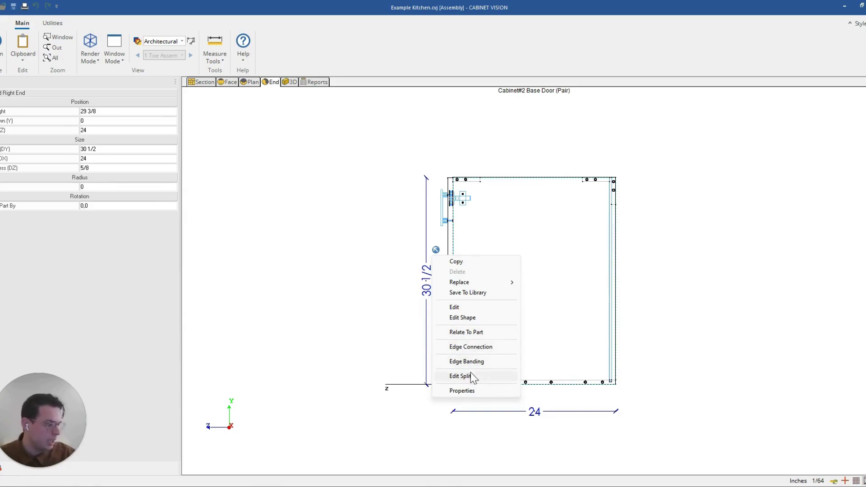
{"action": "left_click", "coordinate": [470, 391]}
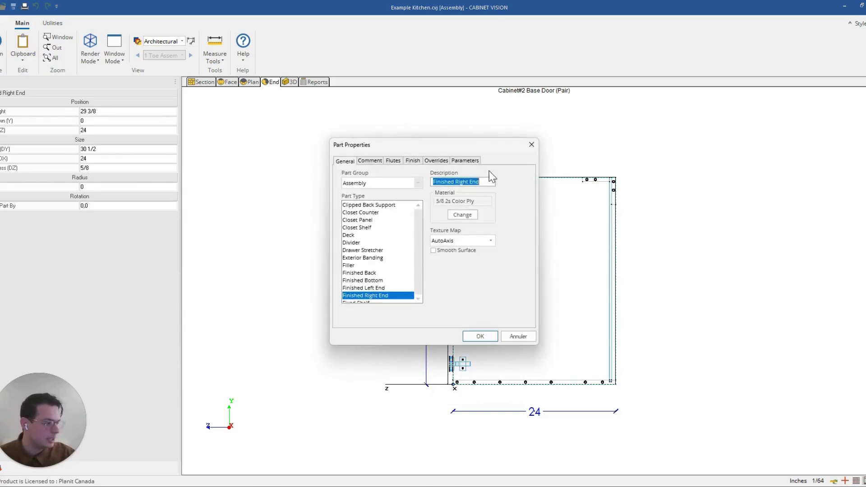
{"action": "left_click", "coordinate": [473, 161]}
{"action": "left_click", "coordinate": [390, 261]}
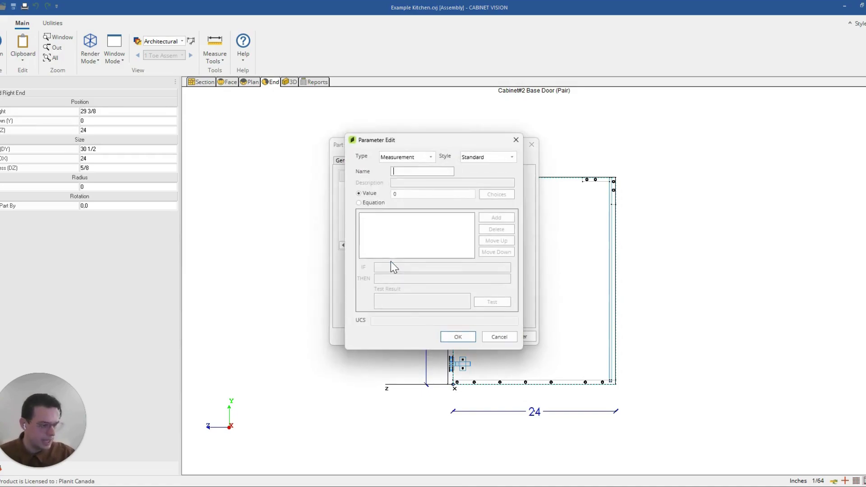
{"action": "type", "text": "_N"}
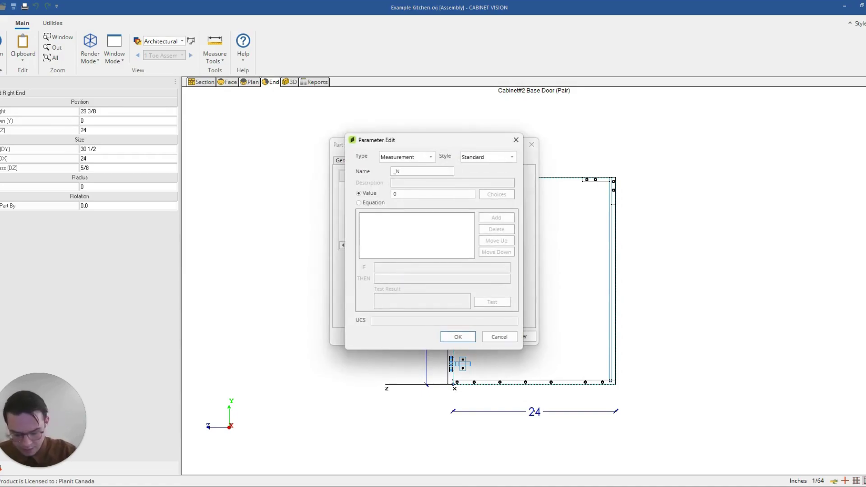
{"action": "type", "text": "OCNC"}
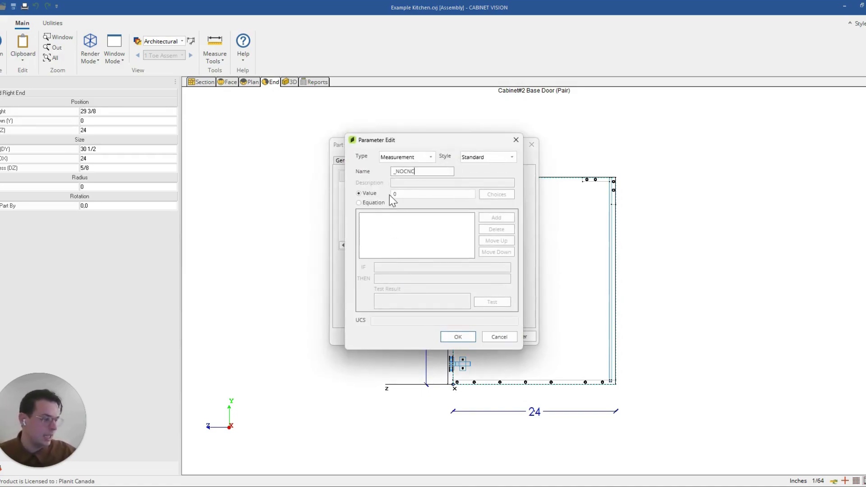
{"action": "left_click", "coordinate": [369, 194]}
{"action": "type", "text": "1"}
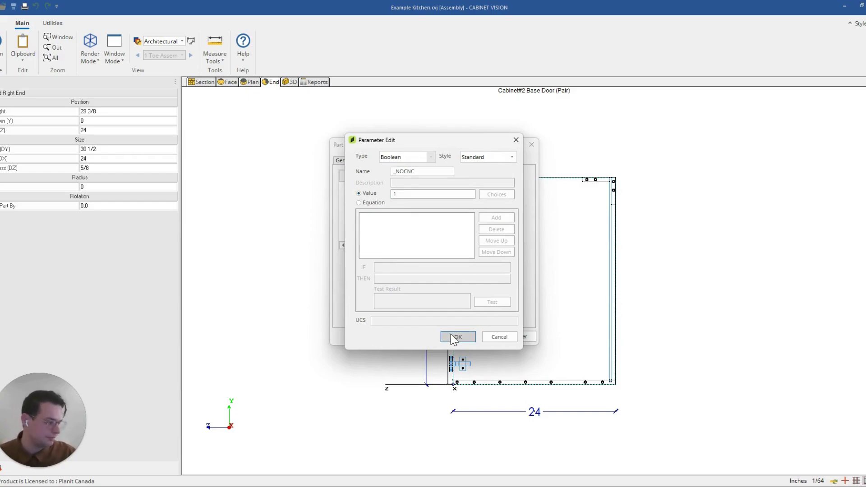
{"action": "left_click", "coordinate": [451, 335]}
{"action": "left_click", "coordinate": [474, 336]}
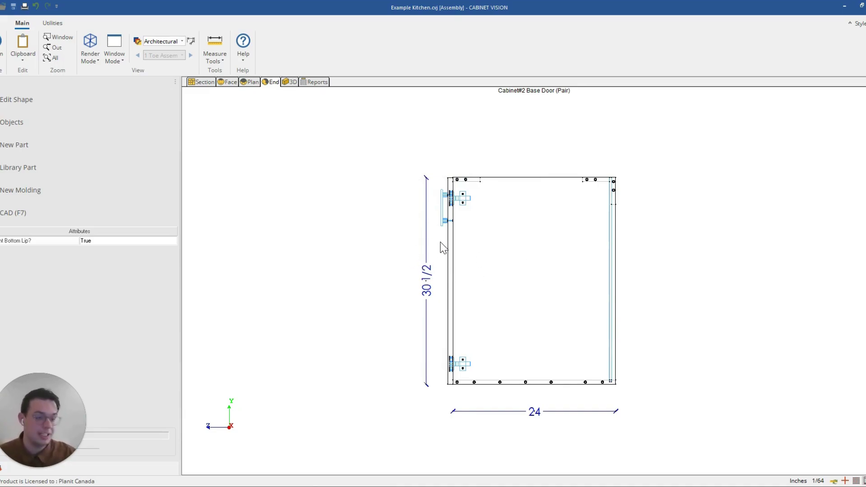
Delete _NOCNC from the RF - Finished Right End part, then return to the elevation
{"action": "right_click", "coordinate": [511, 235]}
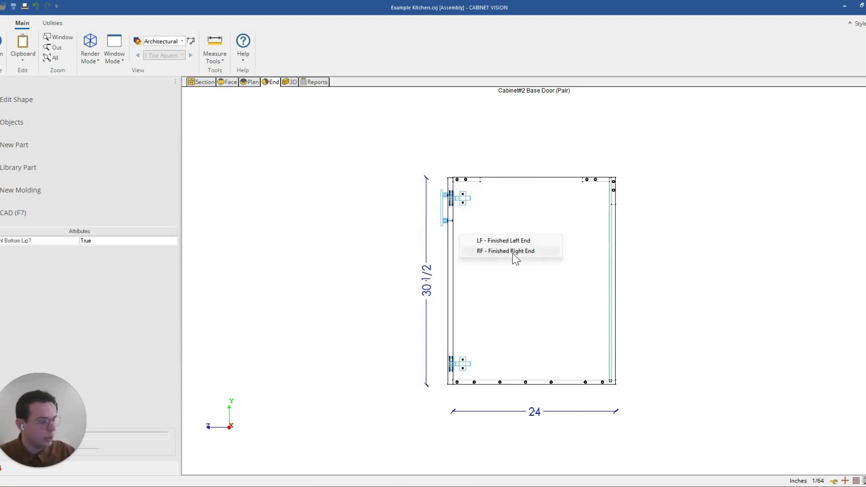
{"action": "left_click", "coordinate": [502, 251]}
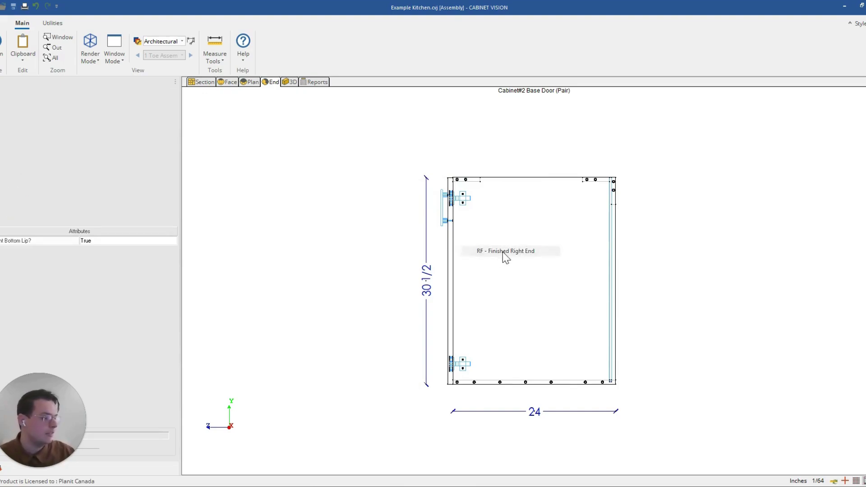
{"action": "right_click", "coordinate": [503, 252]}
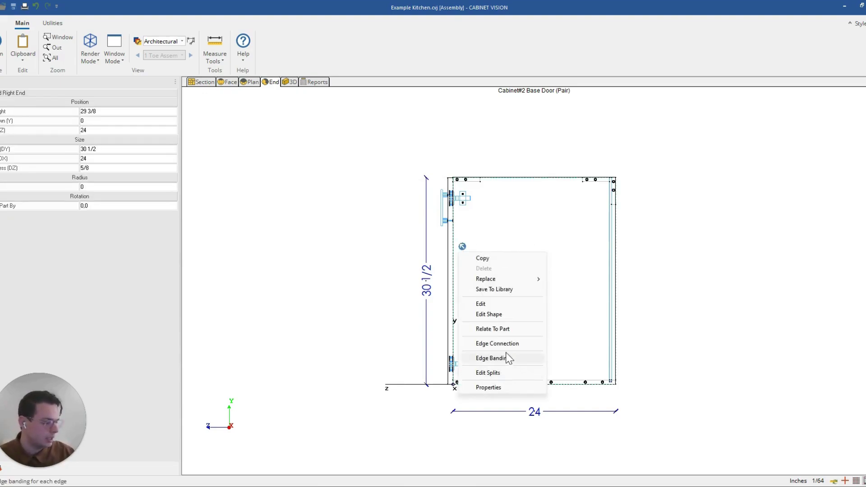
{"action": "left_click", "coordinate": [513, 387]}
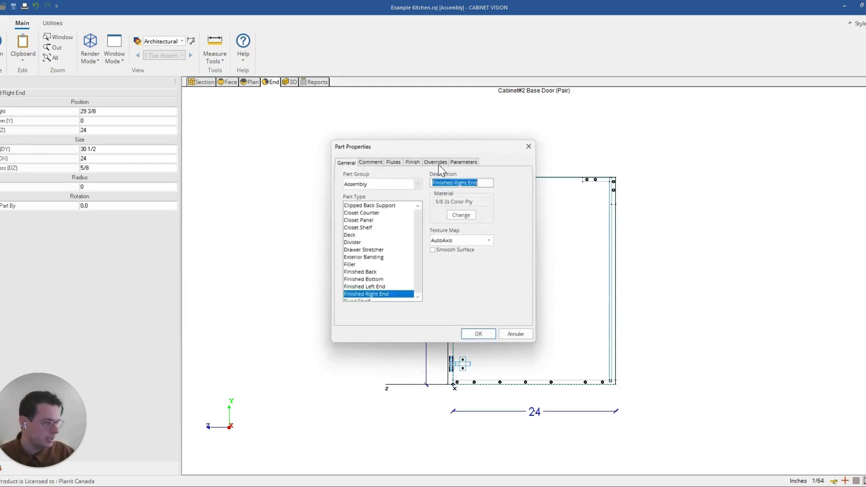
{"action": "left_click", "coordinate": [464, 160]}
{"action": "left_click", "coordinate": [360, 186]}
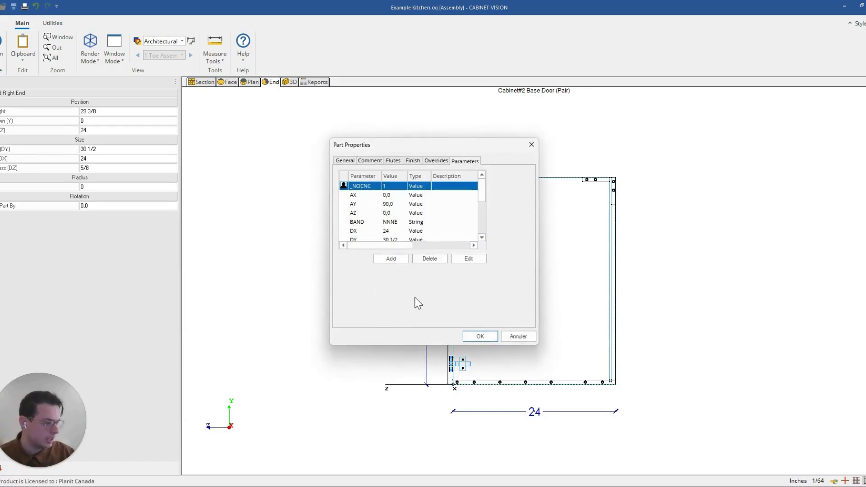
{"action": "left_click", "coordinate": [434, 259]}
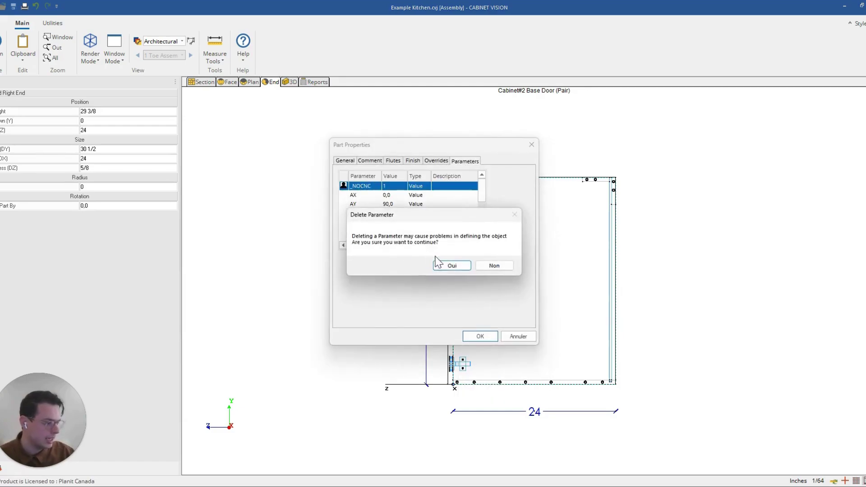
{"action": "left_click", "coordinate": [481, 337]}
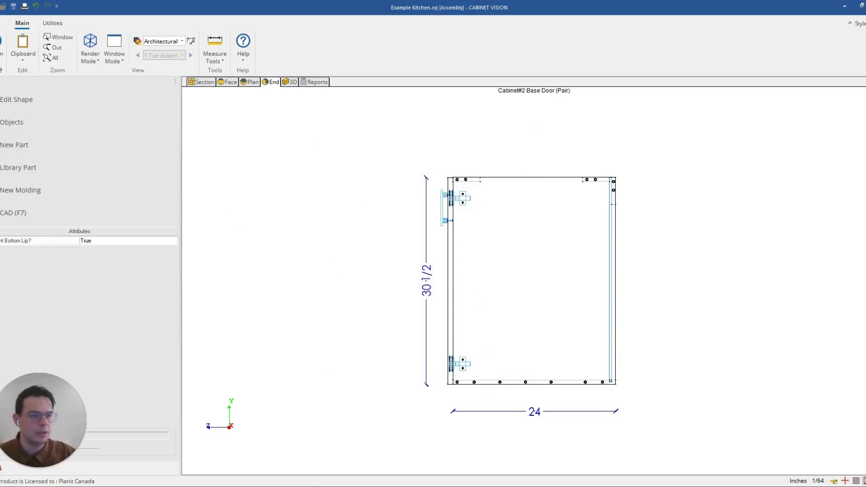
{"action": "left_click", "coordinate": [3, 49]}
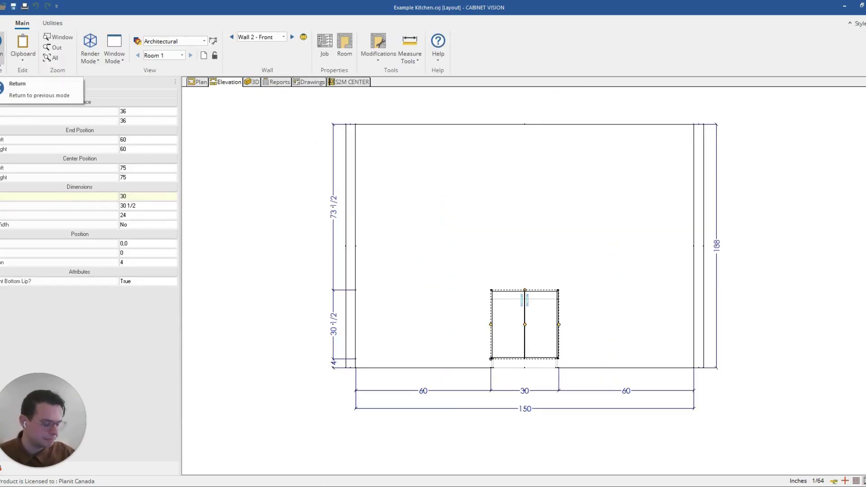
Select the toe-kick assembly under the base door cabinet
{"action": "left_click", "coordinate": [543, 365]}
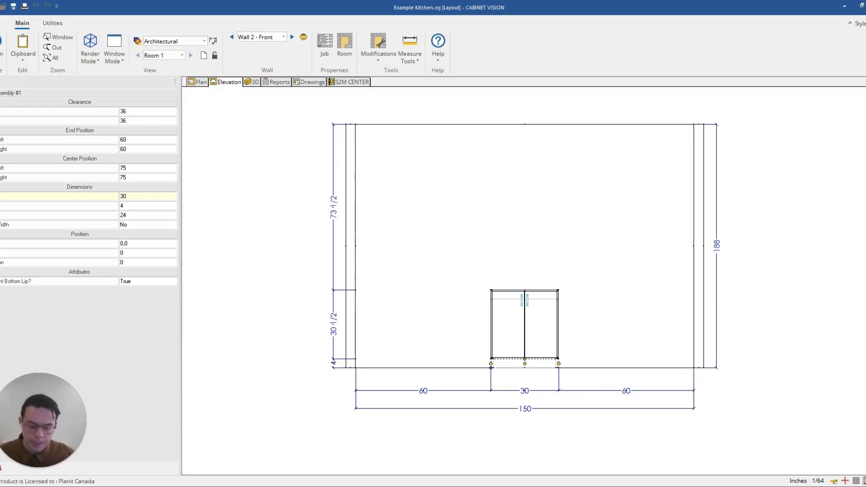
Save the toe assembly as 'Toe Does Not Nest' with Attributes kept, which raises a catalog error
{"action": "right_click", "coordinate": [543, 363]}
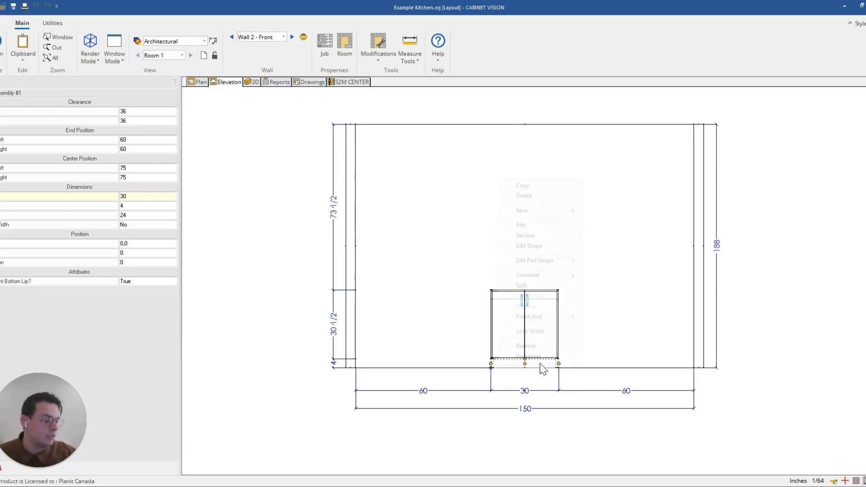
{"action": "mouse_move", "coordinate": [534, 211]}
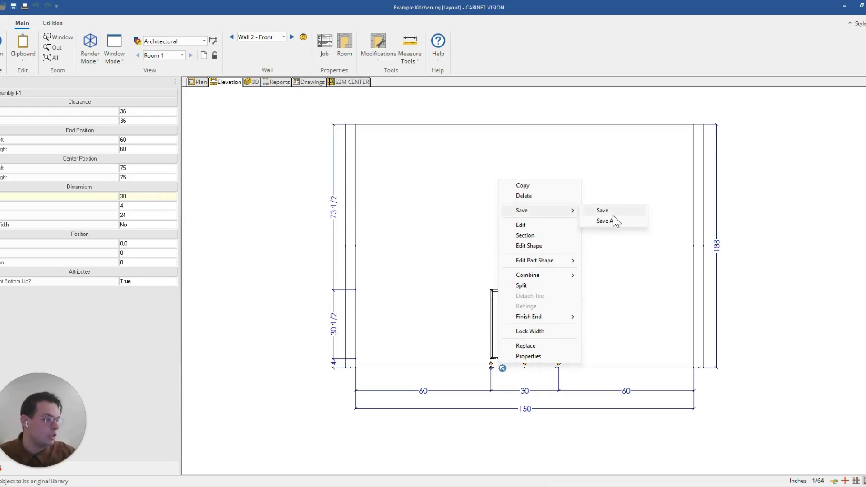
{"action": "left_click", "coordinate": [608, 222]}
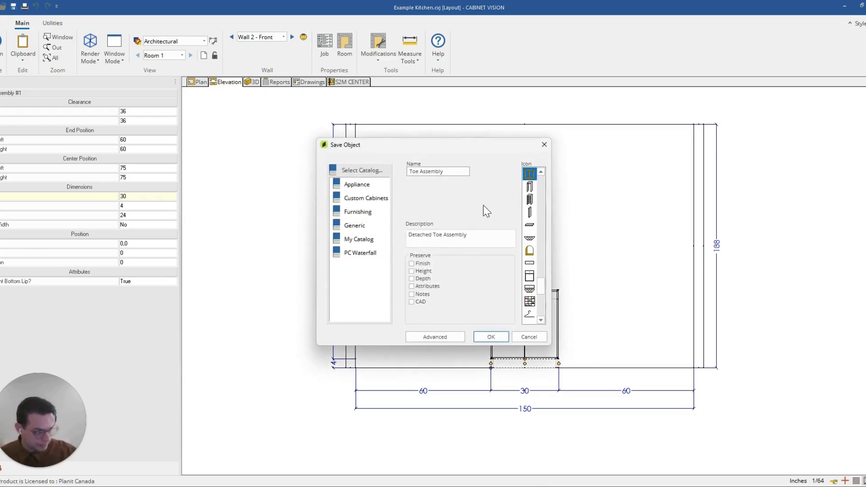
{"action": "left_click", "coordinate": [412, 286]}
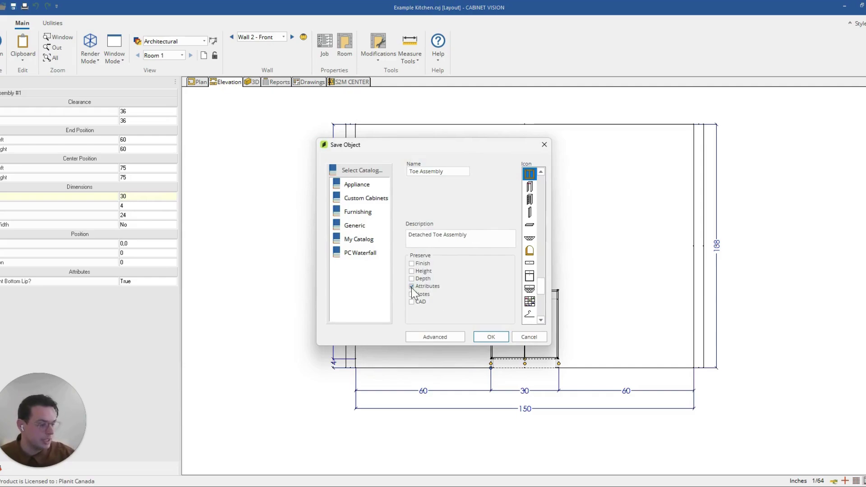
{"action": "left_click", "coordinate": [436, 295]}
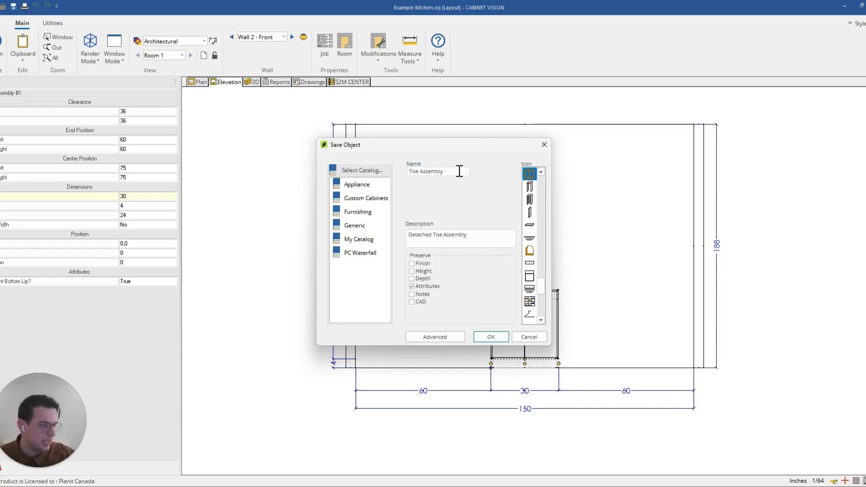
{"action": "left_click_drag", "start_coordinate": [459, 171], "coordinate": [404, 169]}
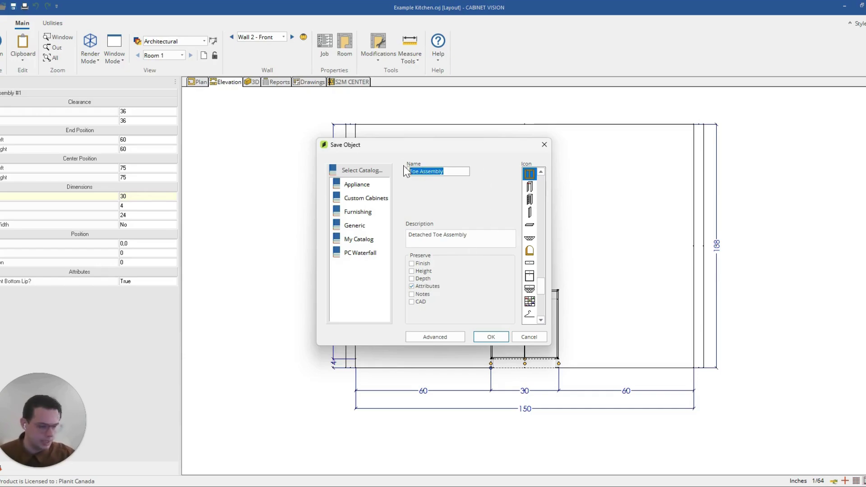
{"action": "type", "text": "Toe W"}
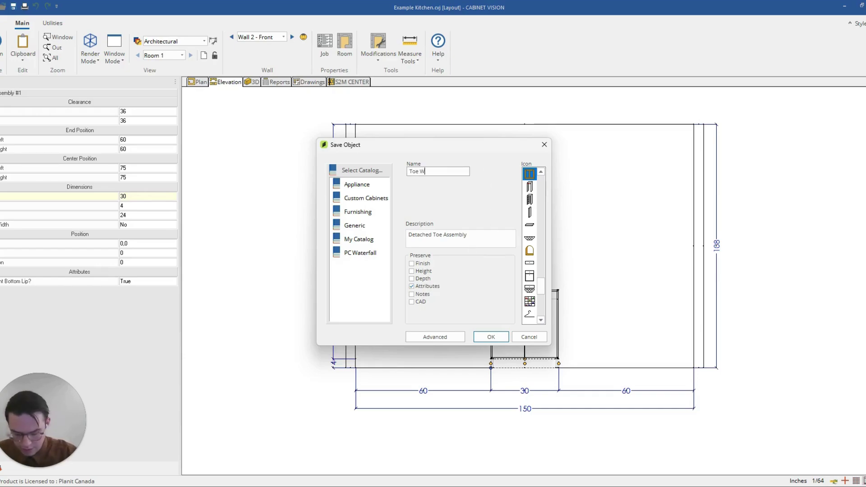
{"action": "key", "text": "BackSpace"}
{"action": "type", "text": "Does Not Nest"}
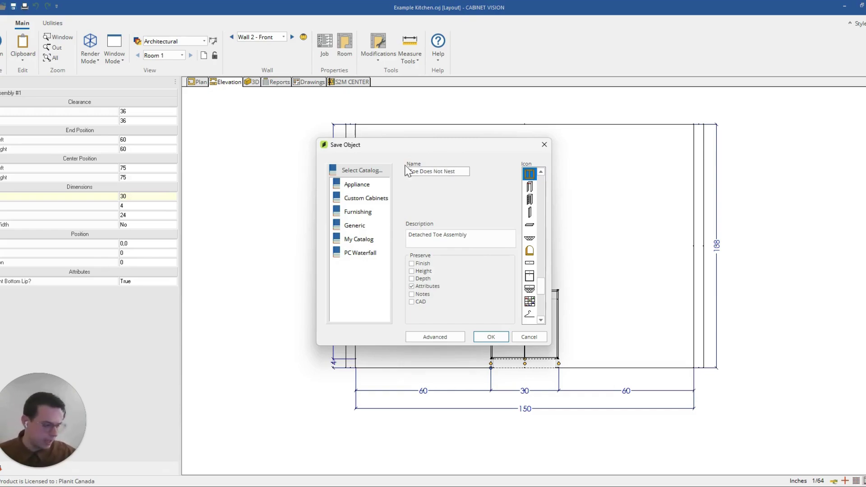
{"action": "left_click", "coordinate": [490, 335]}
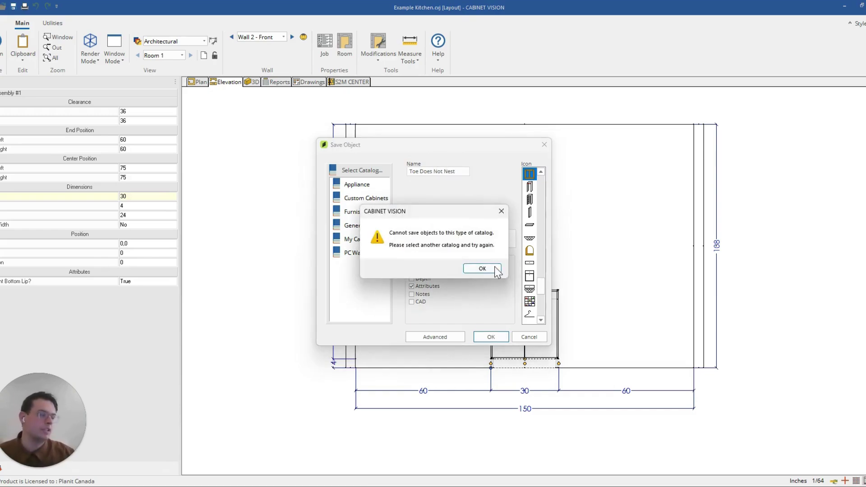
Dismiss the error and choose Custom Cabinets > Base > Columns/Fillers/Panels as the save folder
{"action": "key", "text": "Return"}
{"action": "double_click", "coordinate": [363, 202]}
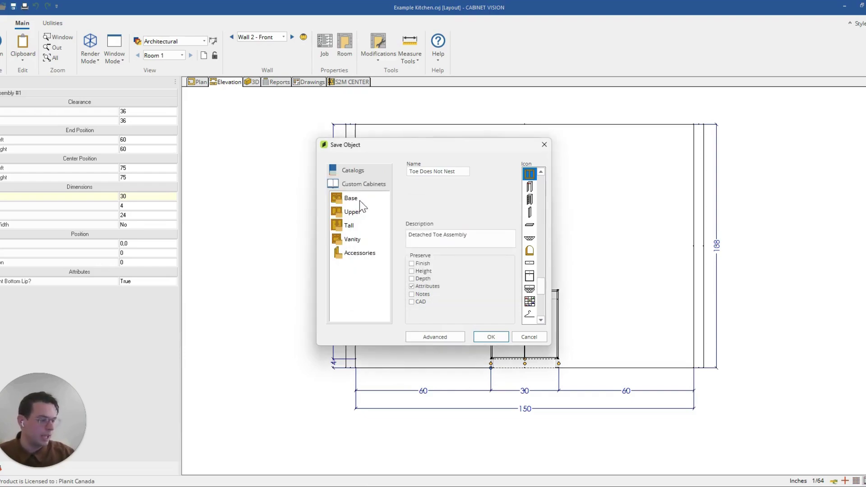
{"action": "double_click", "coordinate": [352, 200]}
{"action": "double_click", "coordinate": [353, 211]}
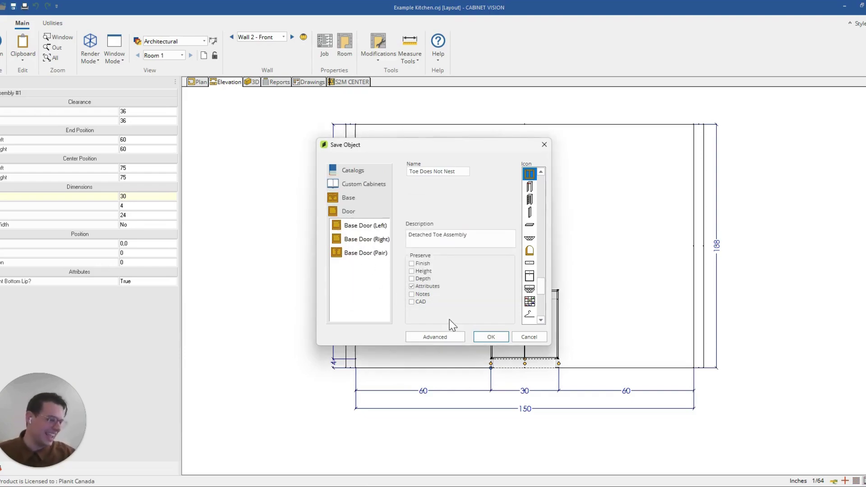
{"action": "left_click", "coordinate": [359, 197]}
{"action": "double_click", "coordinate": [367, 294]}
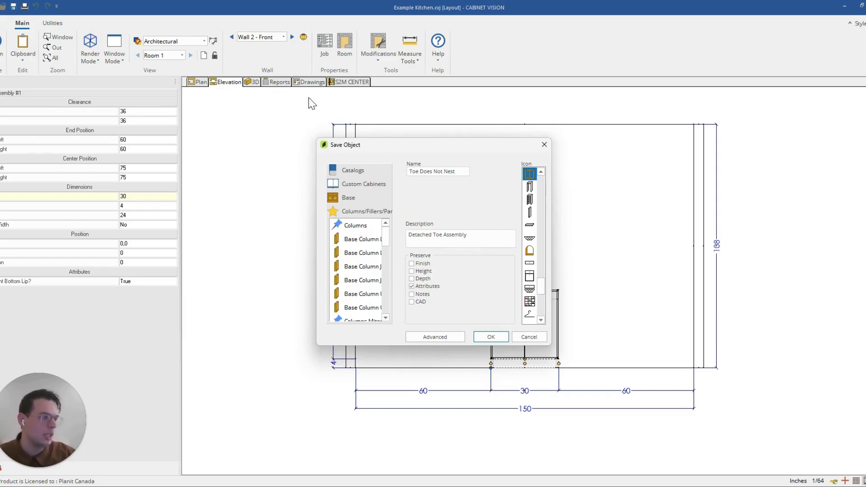
{"action": "left_click", "coordinate": [494, 339]}
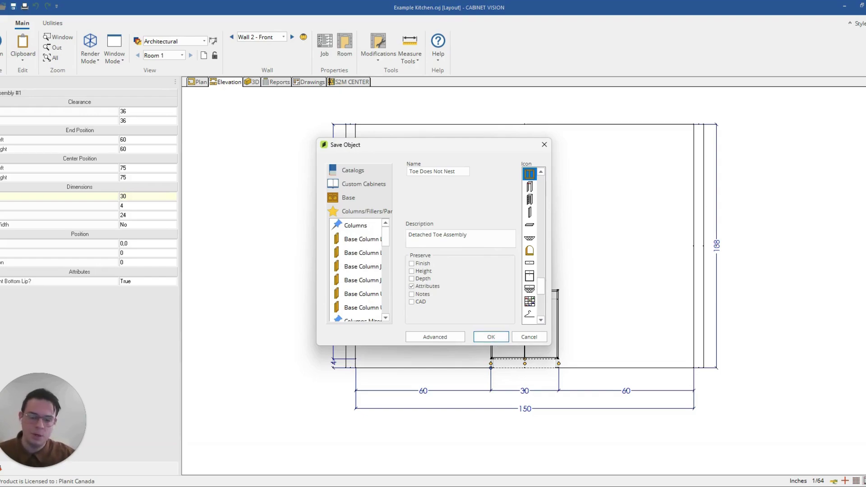